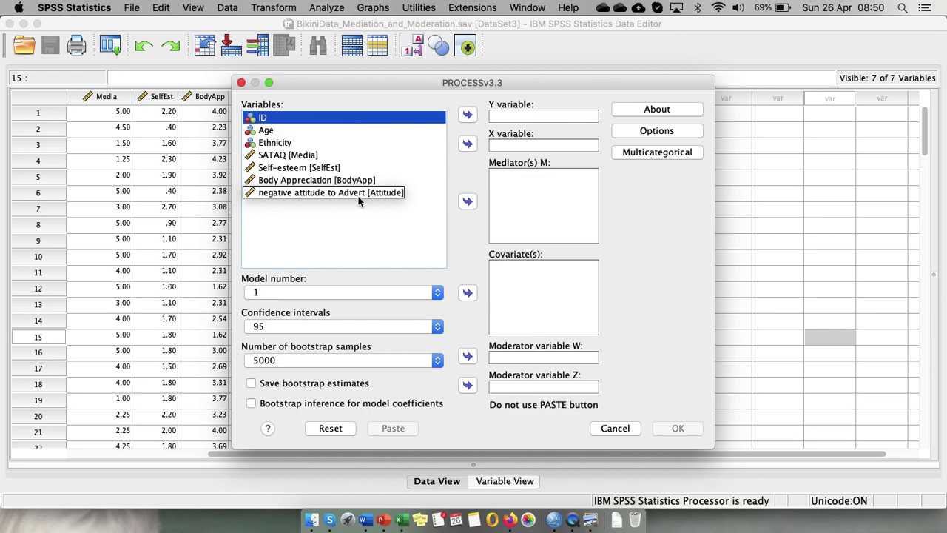
# - Assign negative attitude to Advert [Attitude] as the Y variable and SATAQ [Media] as the X variable
pyautogui.click(357, 194)
pyautogui.click(467, 115)
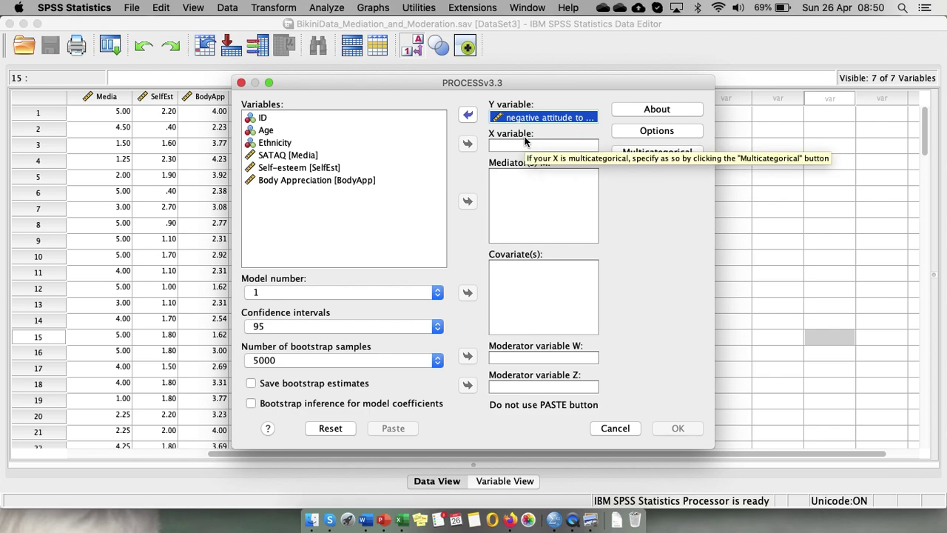
pyautogui.click(307, 156)
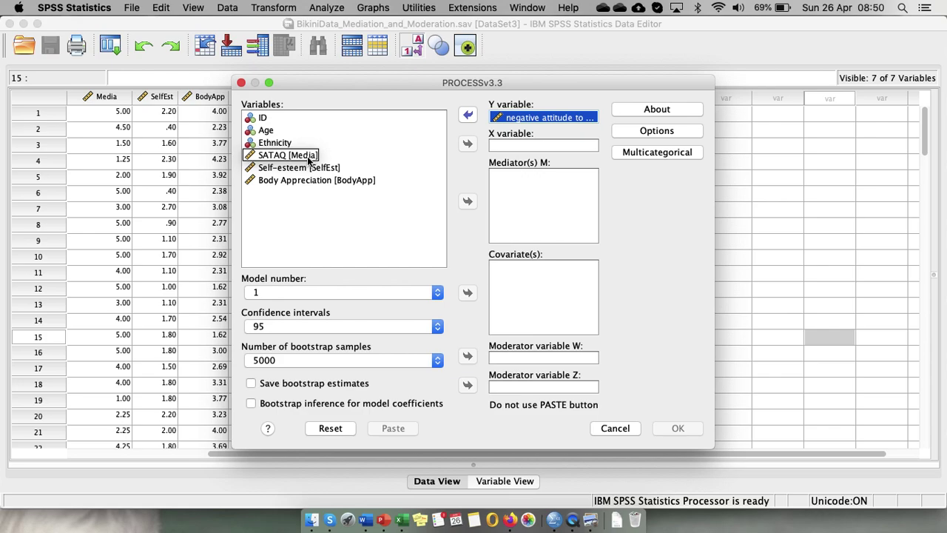
pyautogui.click(308, 158)
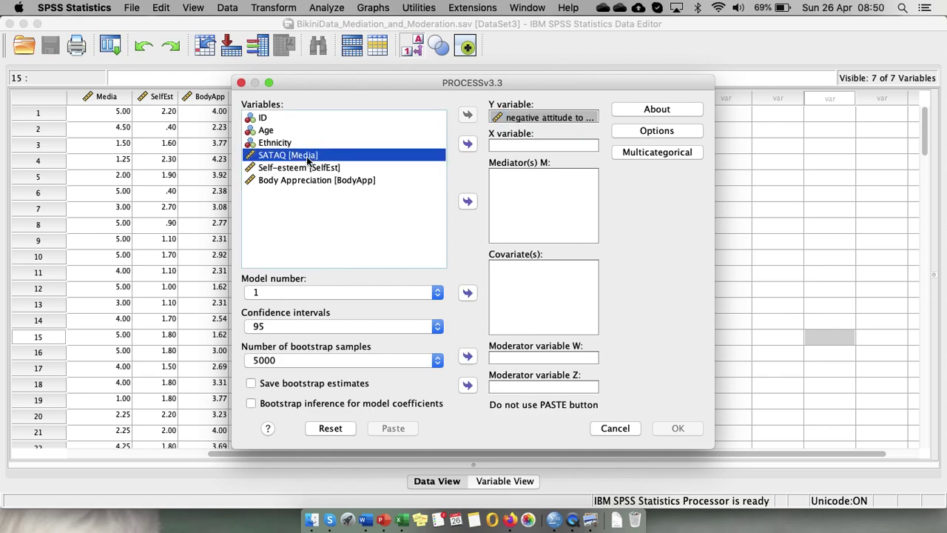
pyautogui.click(467, 144)
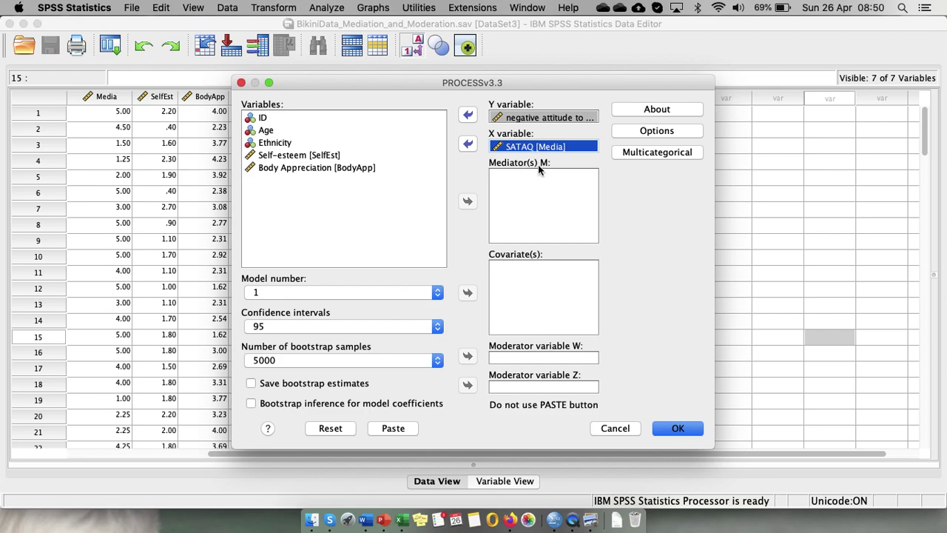
# - Add Self-esteem [SelfEst] as the mediator M and set the model number to 4
pyautogui.click(317, 155)
pyautogui.click(469, 201)
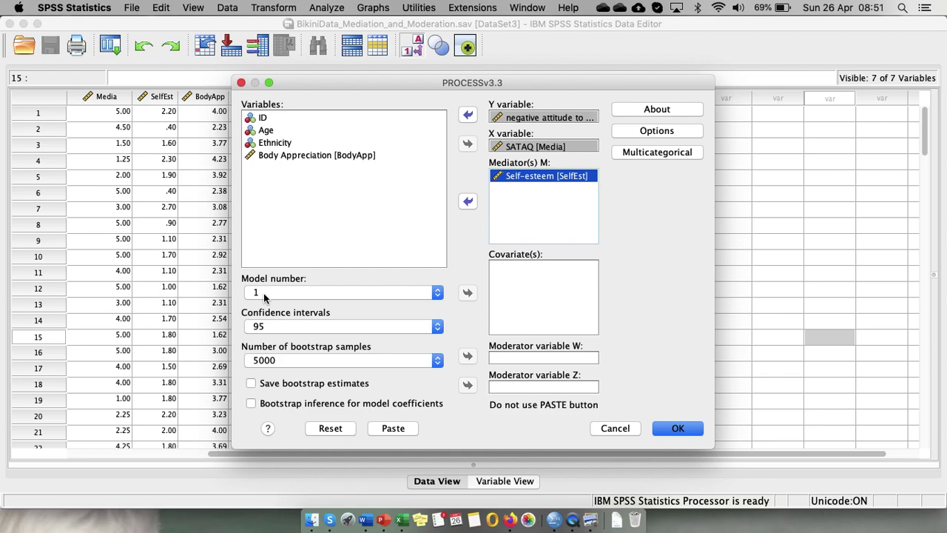
pyautogui.click(437, 294)
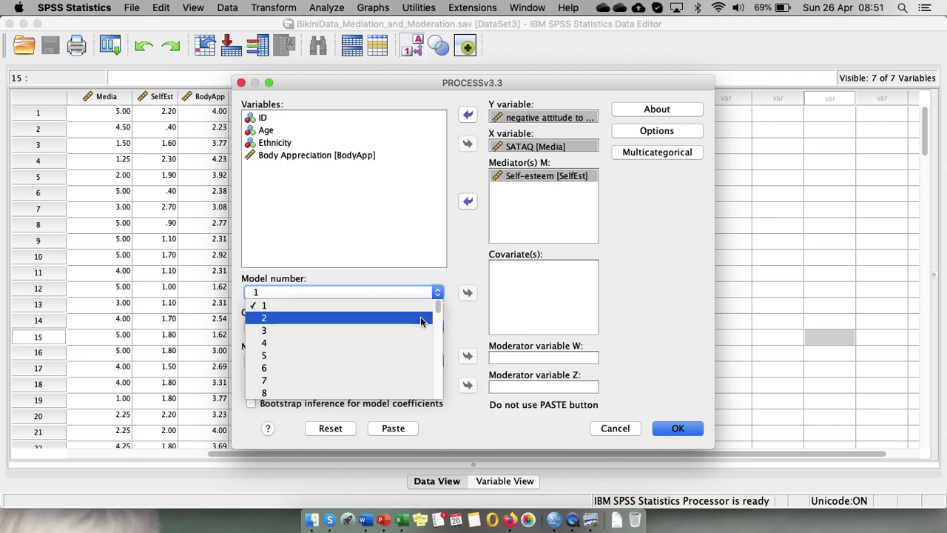
pyautogui.click(410, 343)
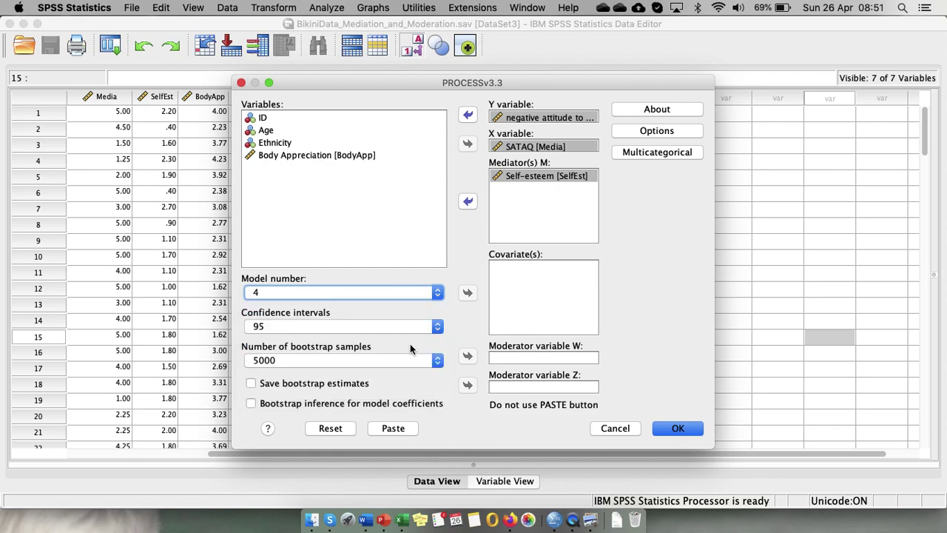
# - Enable the total effect model and effect size options, and run the PROCESS analysis
pyautogui.click(663, 131)
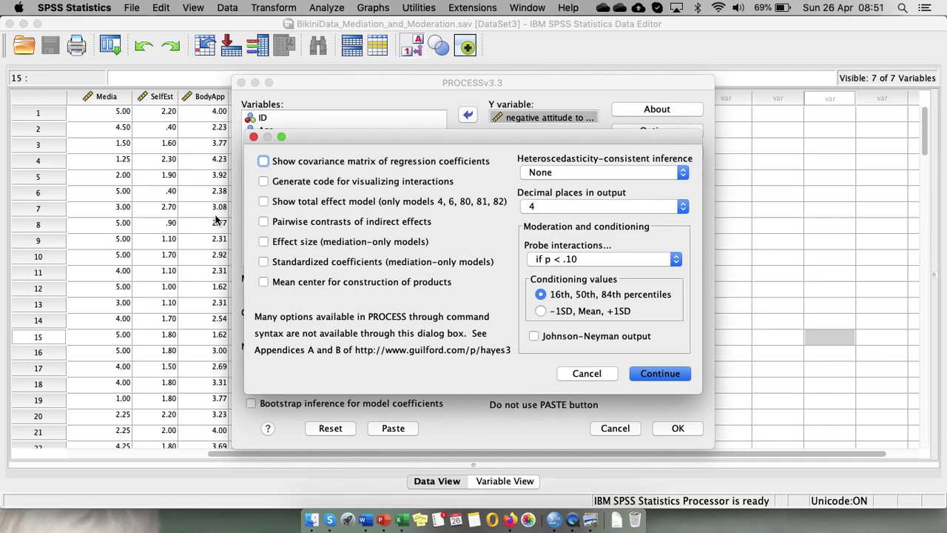
pyautogui.click(264, 202)
pyautogui.click(264, 242)
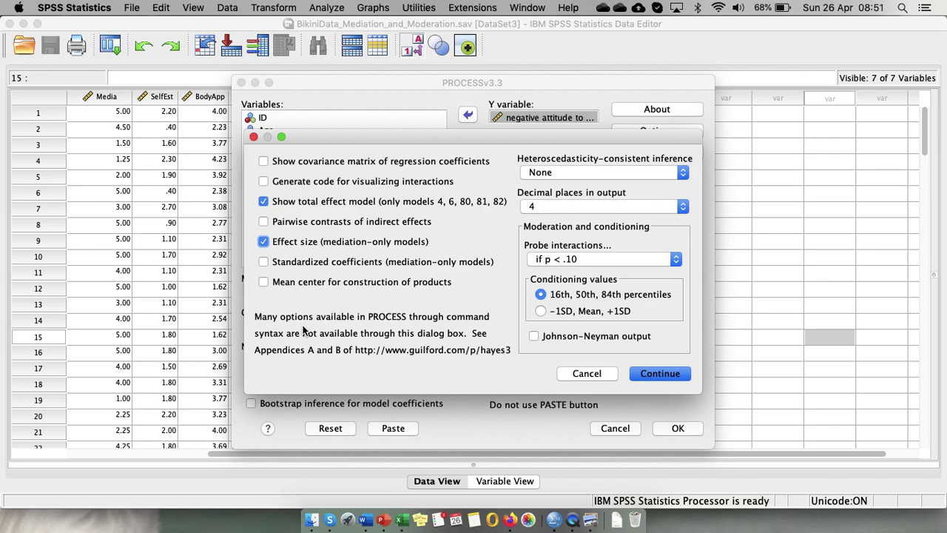
pyautogui.click(659, 374)
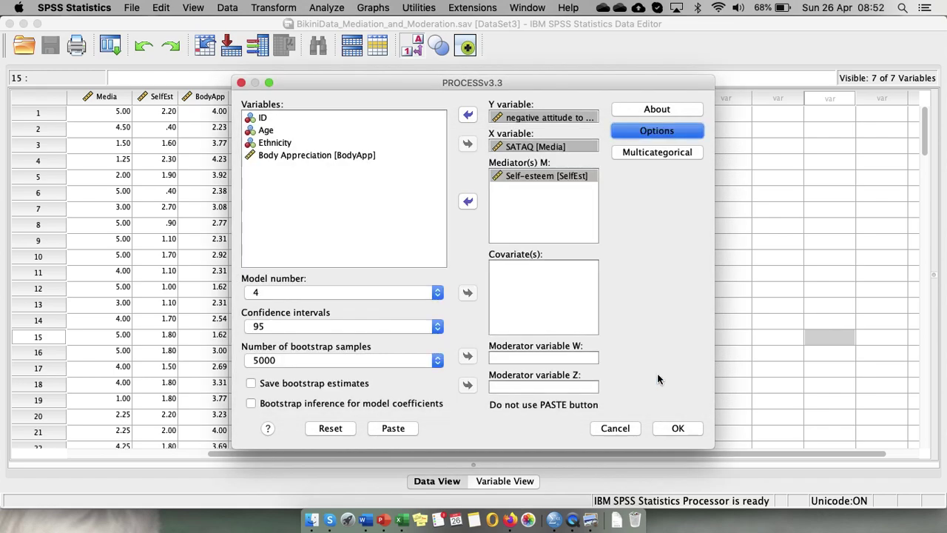
pyautogui.click(676, 429)
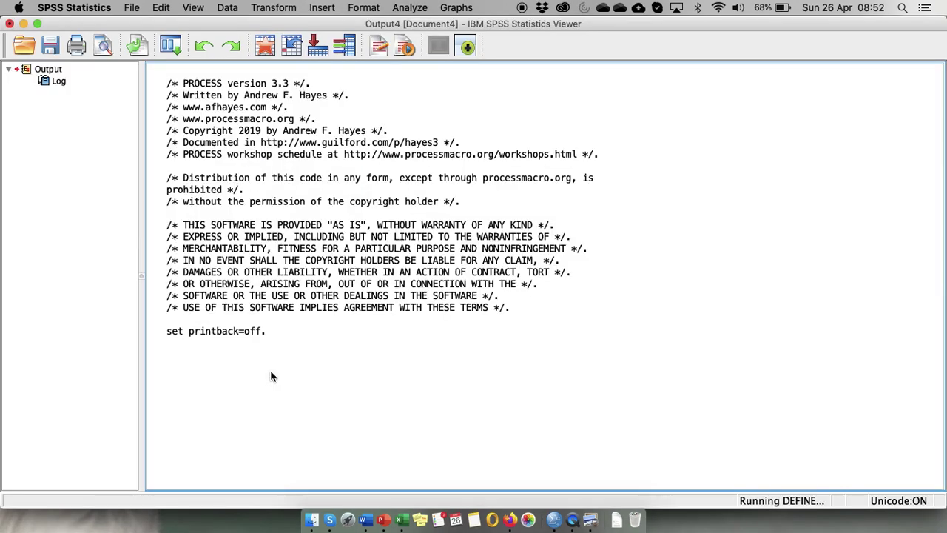
# - Read the PROCESS output from the model specification through the SelfEst and Attitude regressions to the total effect model
pyautogui.click(473, 333)
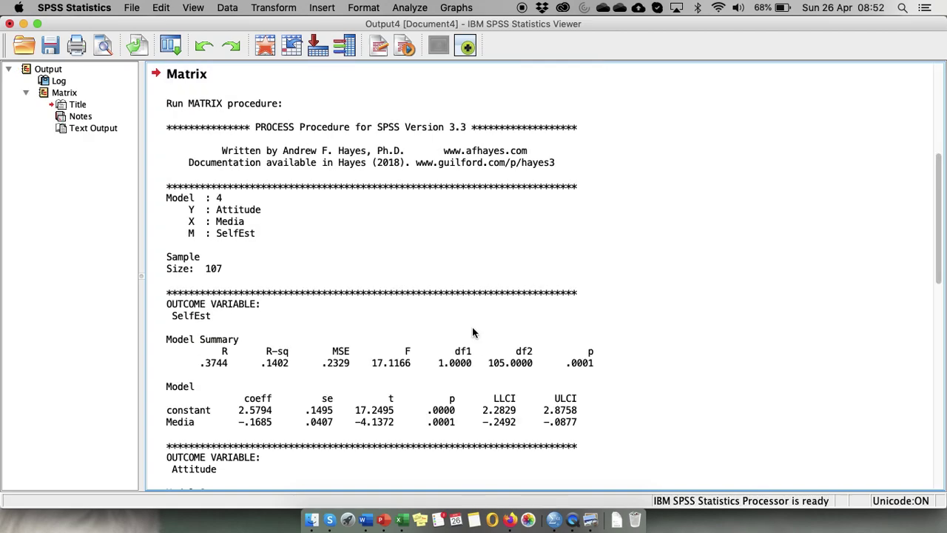
pyautogui.click(473, 329)
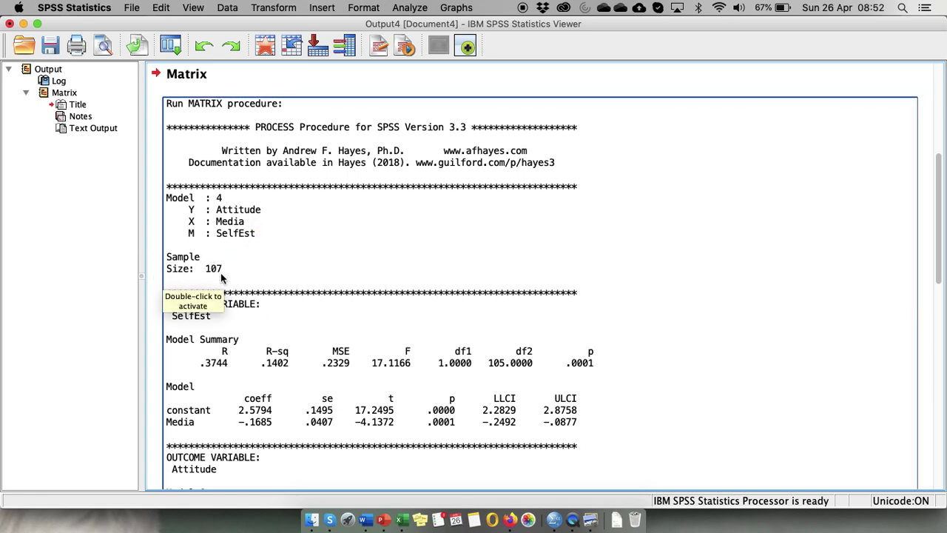
pyautogui.scroll(-6, 450, 278)
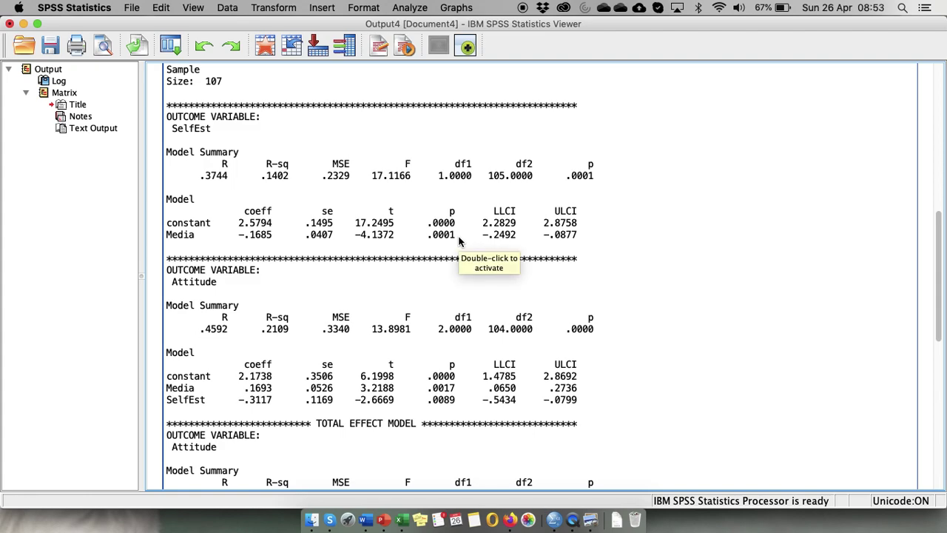
pyautogui.scroll(-3, 459, 241)
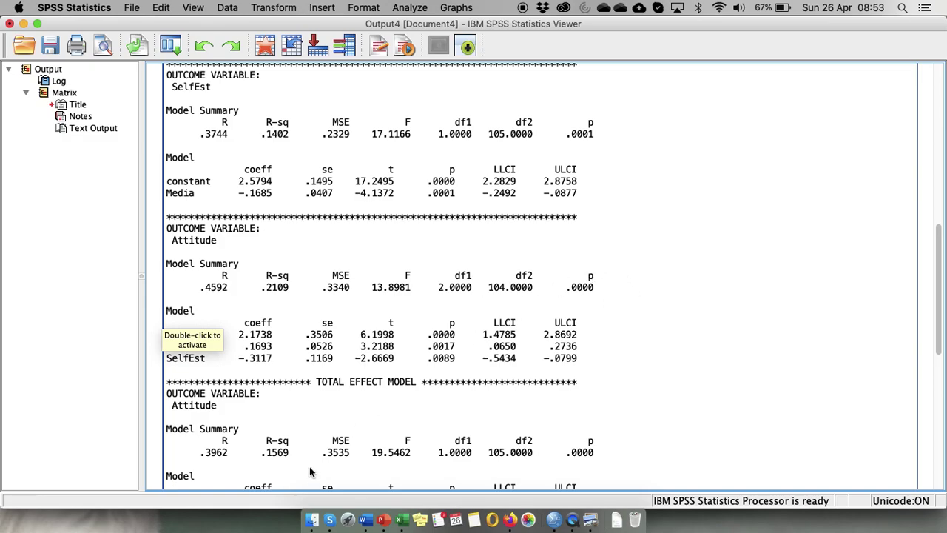
pyautogui.click(735, 401)
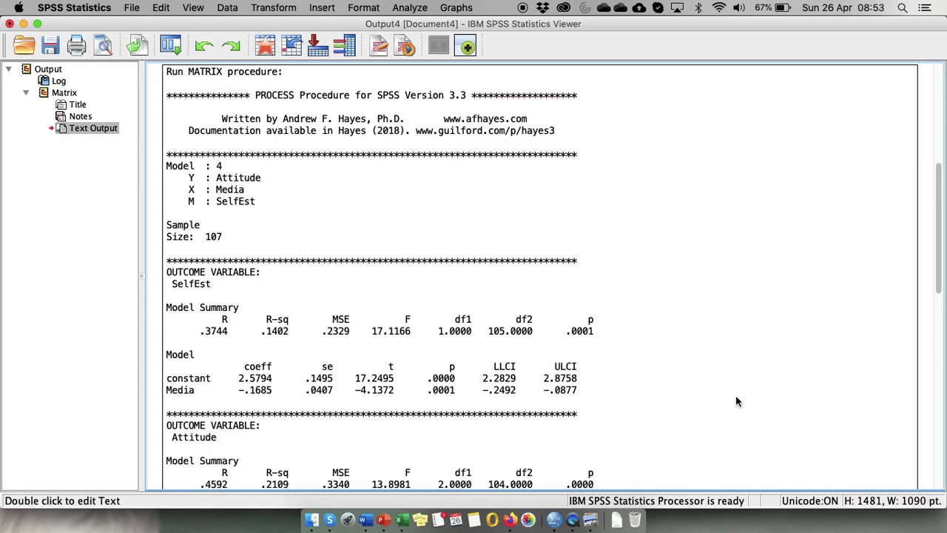
pyautogui.scroll(-6, 736, 401)
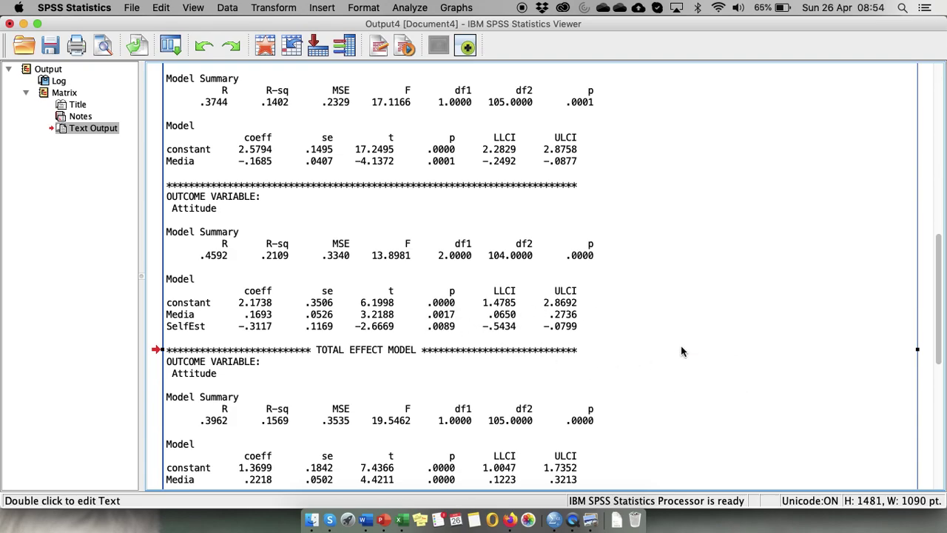
pyautogui.scroll(-1, 682, 351)
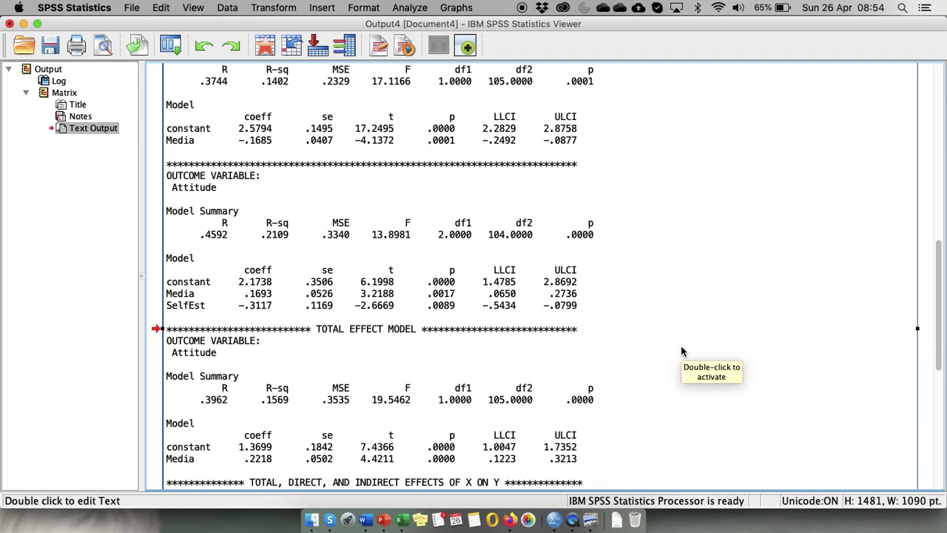
pyautogui.scroll(-6, 682, 351)
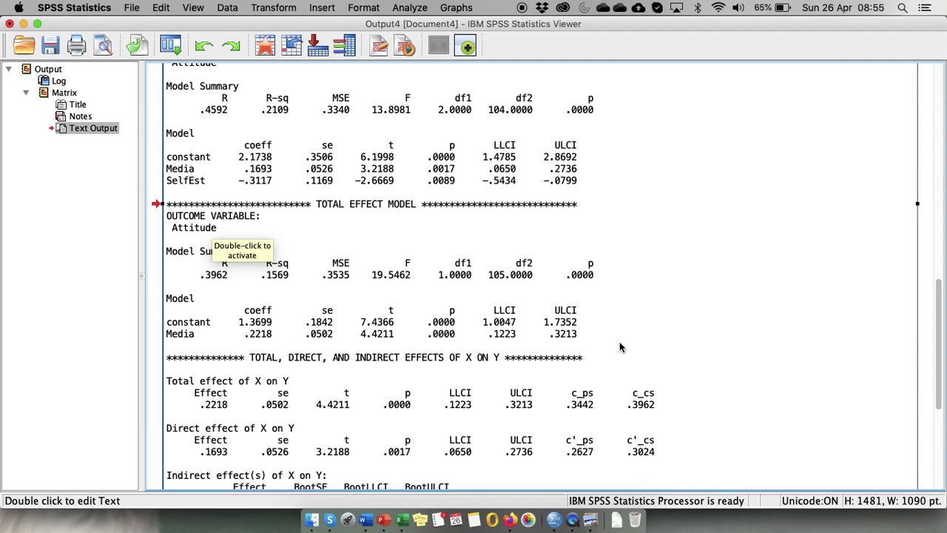
pyautogui.scroll(-2, 620, 347)
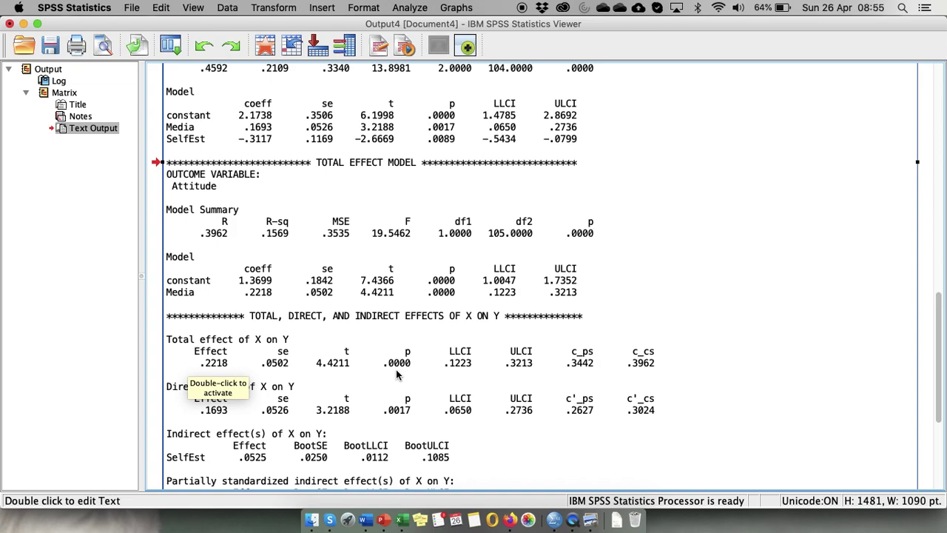
# - Compare the total, direct and indirect effects of X on Y with the Attitude regression results in the output
pyautogui.scroll(10, 532, 464)
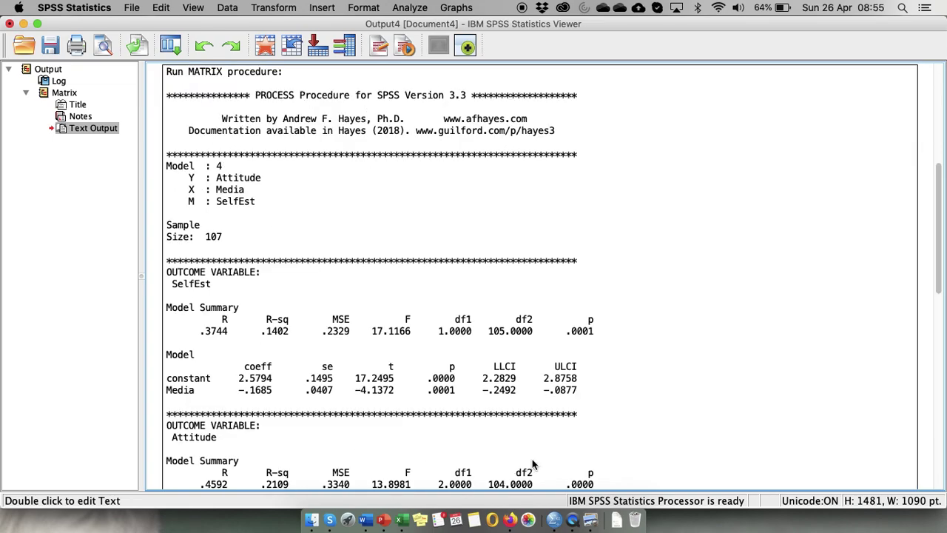
pyautogui.scroll(-10, 532, 464)
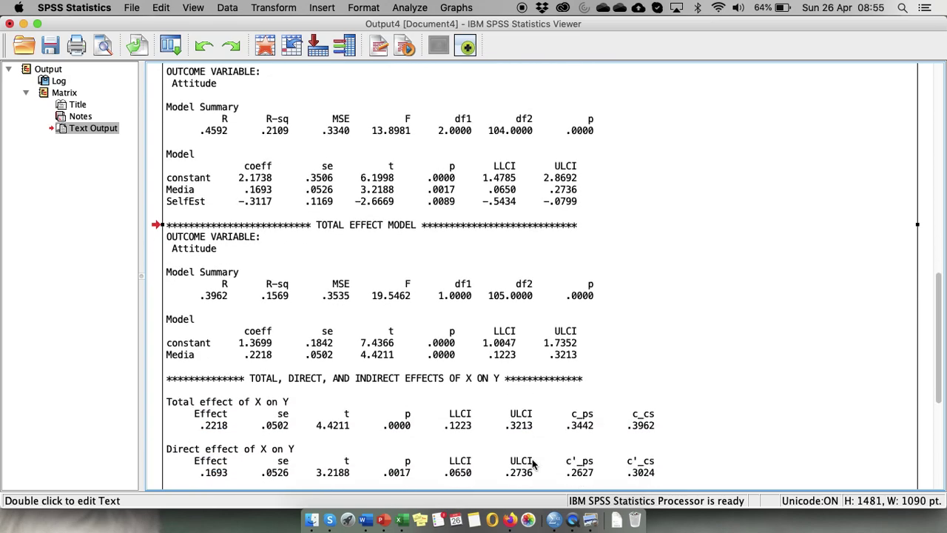
pyautogui.scroll(-4, 532, 463)
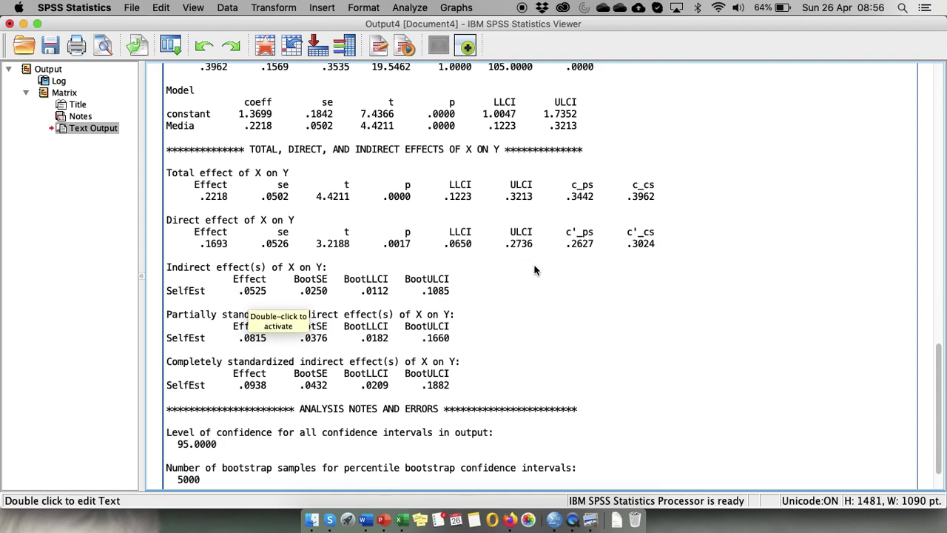
pyautogui.scroll(5, 542, 250)
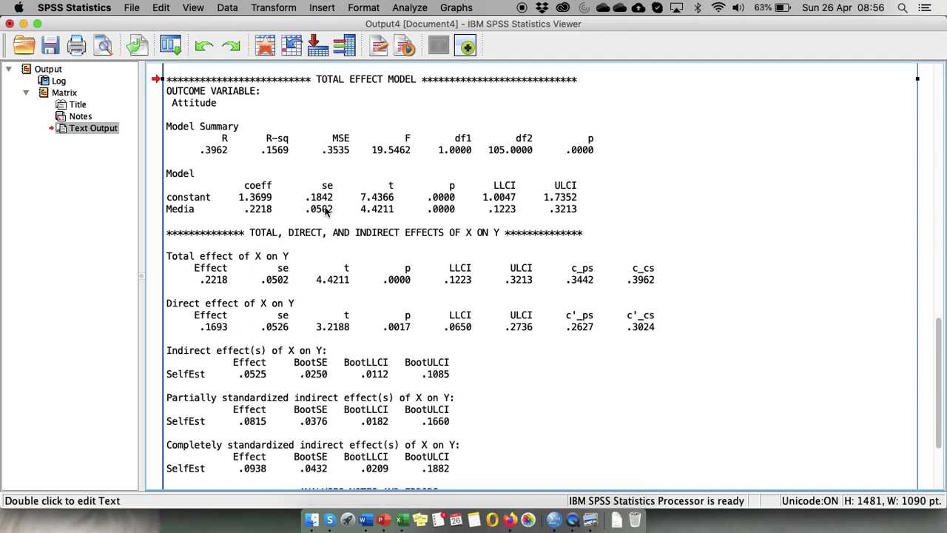
pyautogui.scroll(5, 374, 213)
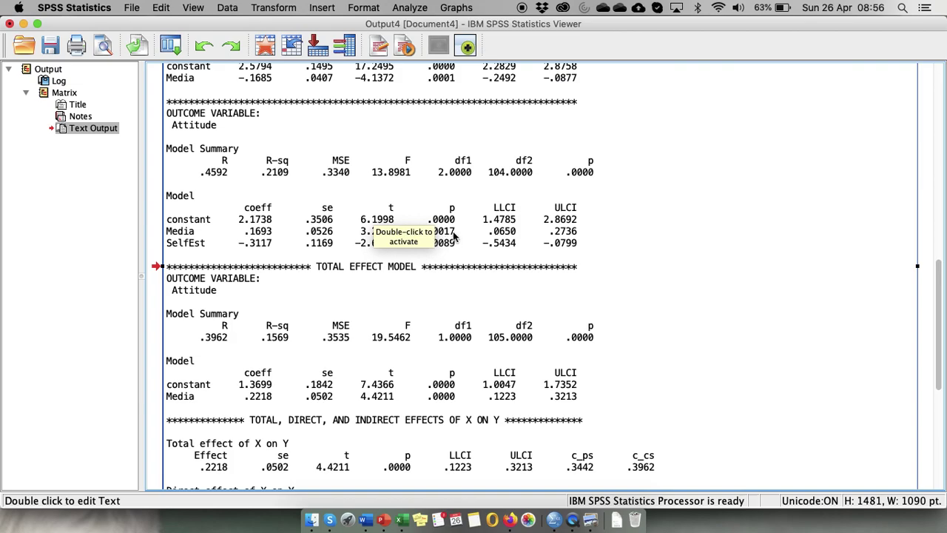
pyautogui.scroll(-4, 467, 333)
pyautogui.scroll(-1, 468, 333)
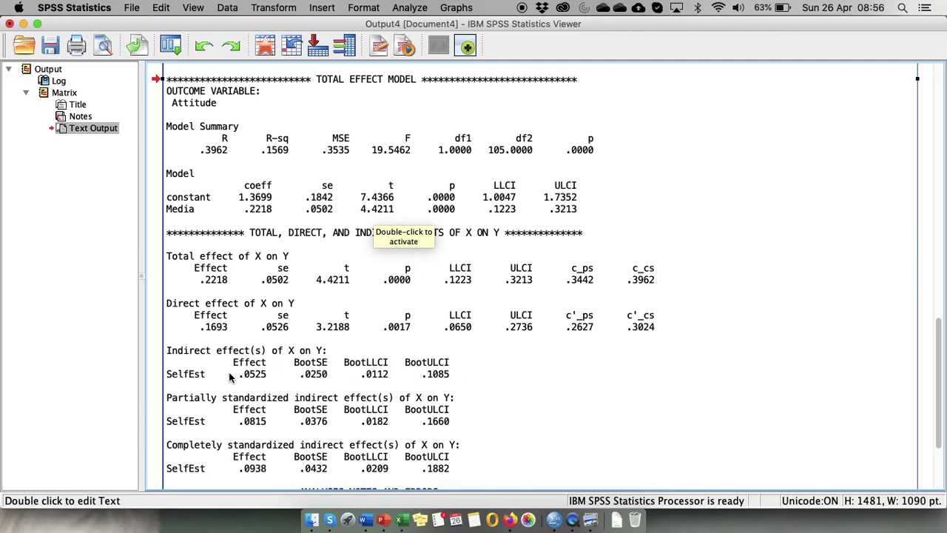
# - Switch to the Mediation slide in PowerPoint and select the arrow from Media pressure to Attitude to the advert
pyautogui.hotkey('ctrl', 'Up')
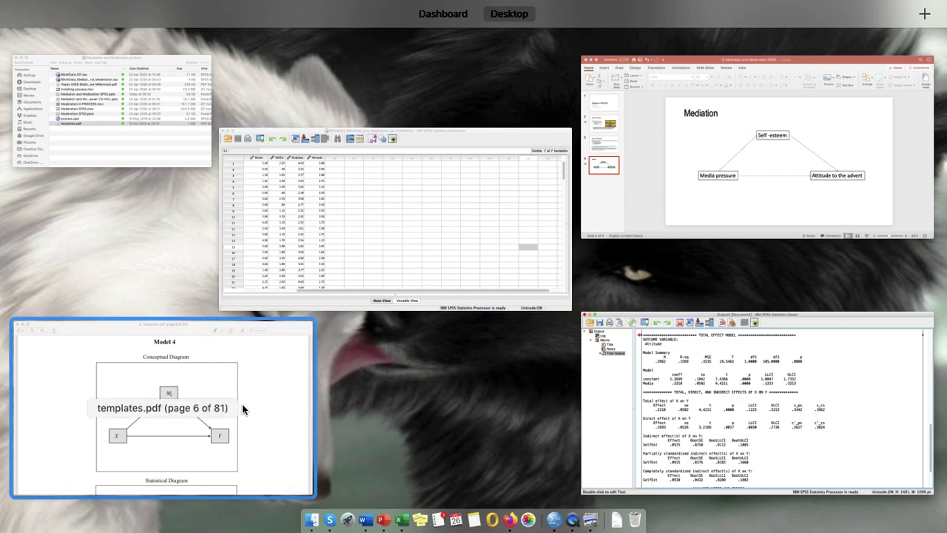
pyautogui.click(635, 211)
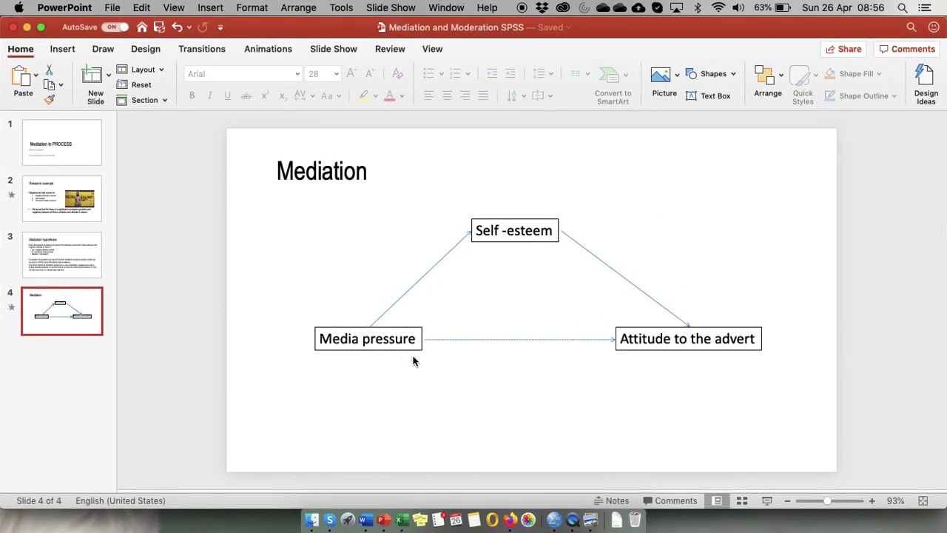
pyautogui.click(466, 339)
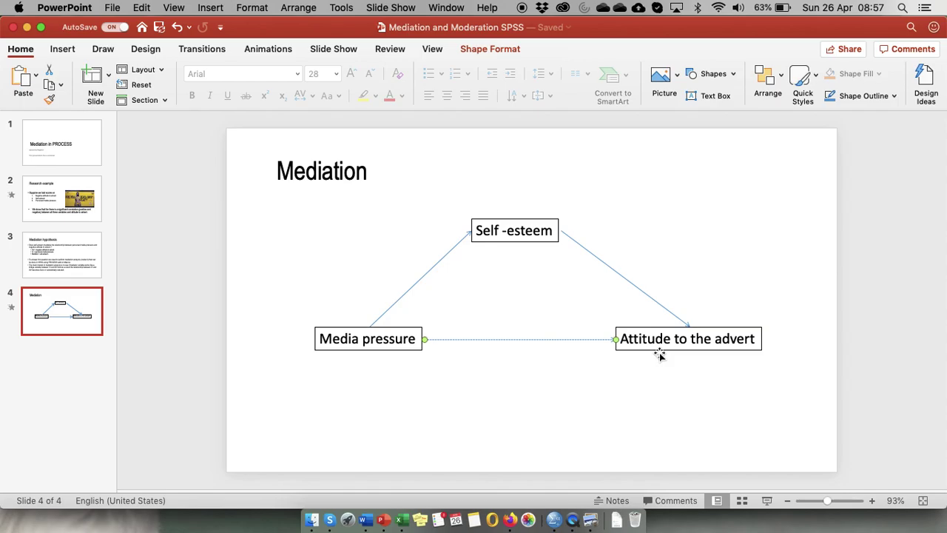
# - Switch back to the SPSS output and review it from the closing analysis notes up to the model specification
pyautogui.hotkey('ctrl', 'Up')
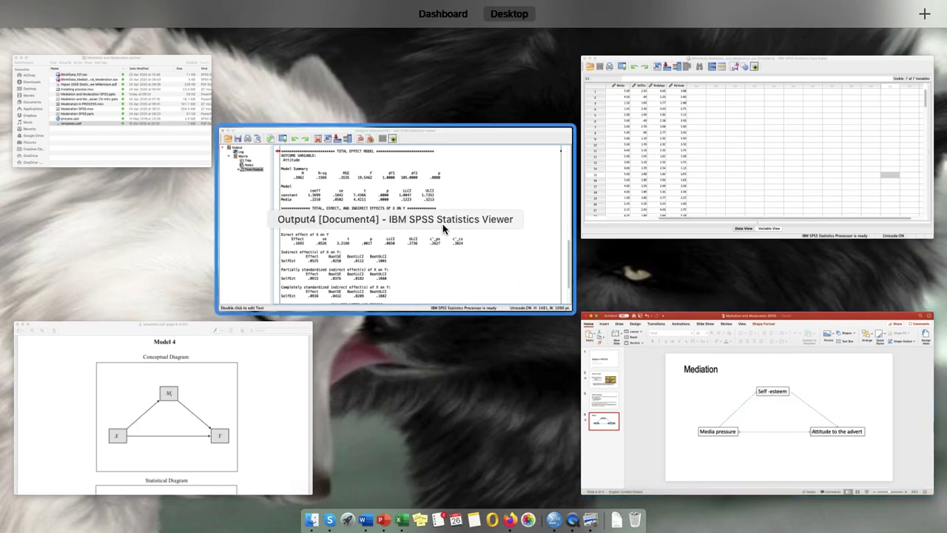
pyautogui.click(469, 231)
pyautogui.scroll(-5, 571, 346)
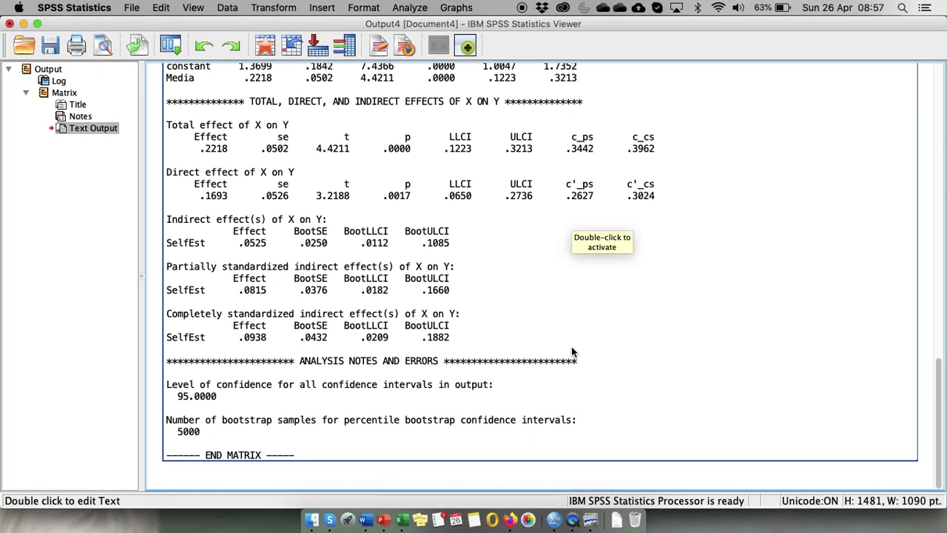
pyautogui.scroll(3, 572, 352)
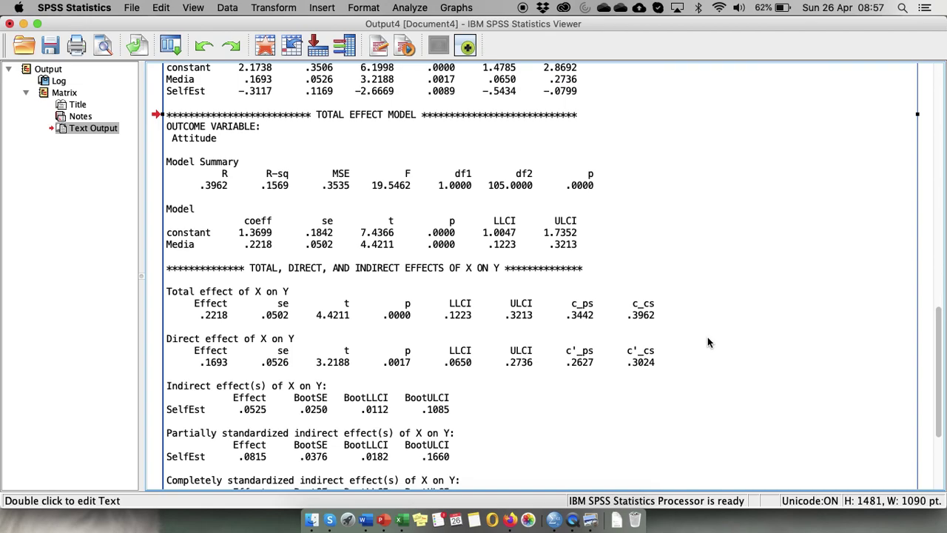
pyautogui.scroll(5, 708, 342)
pyautogui.scroll(5, 707, 341)
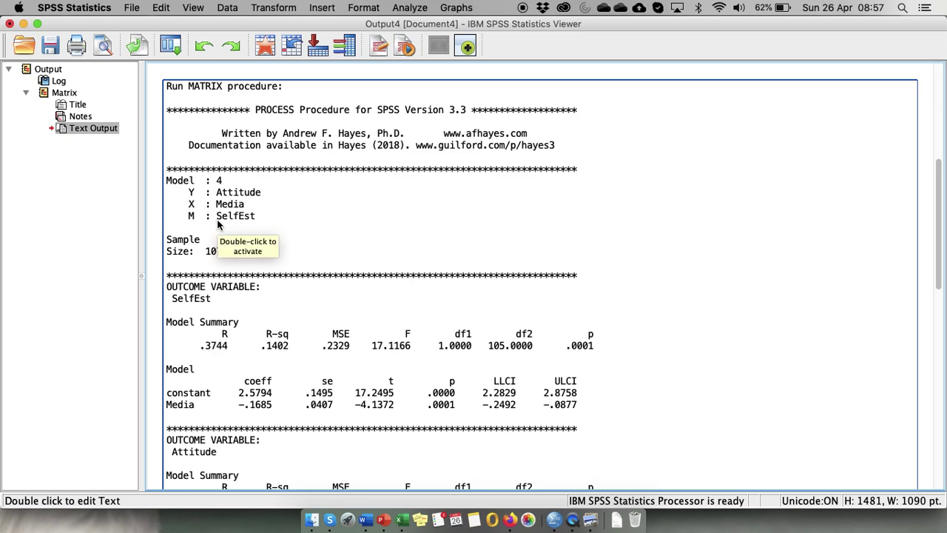
# - Examine the SelfEst and Attitude outcome models, the total effect model and the standardized indirect effects of X on Y
pyautogui.scroll(-6, 217, 223)
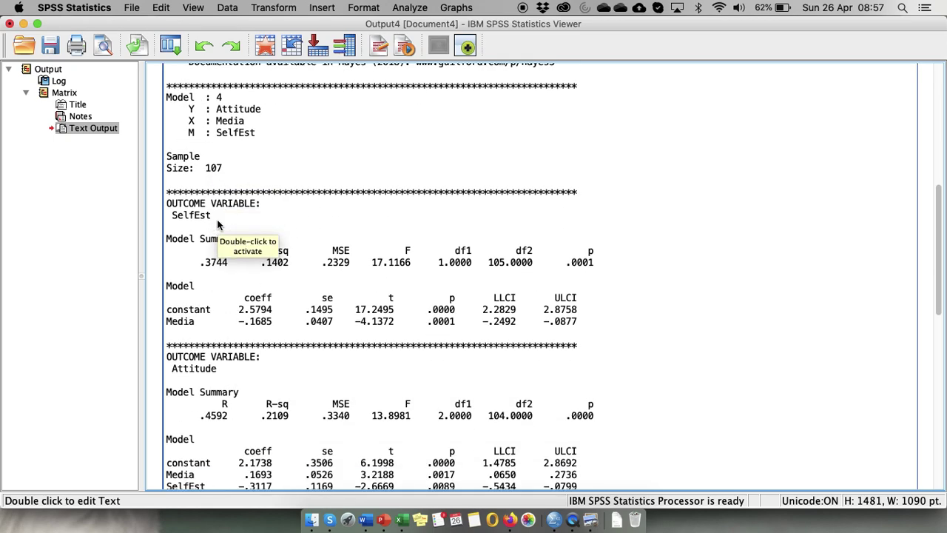
pyautogui.scroll(2, 177, 115)
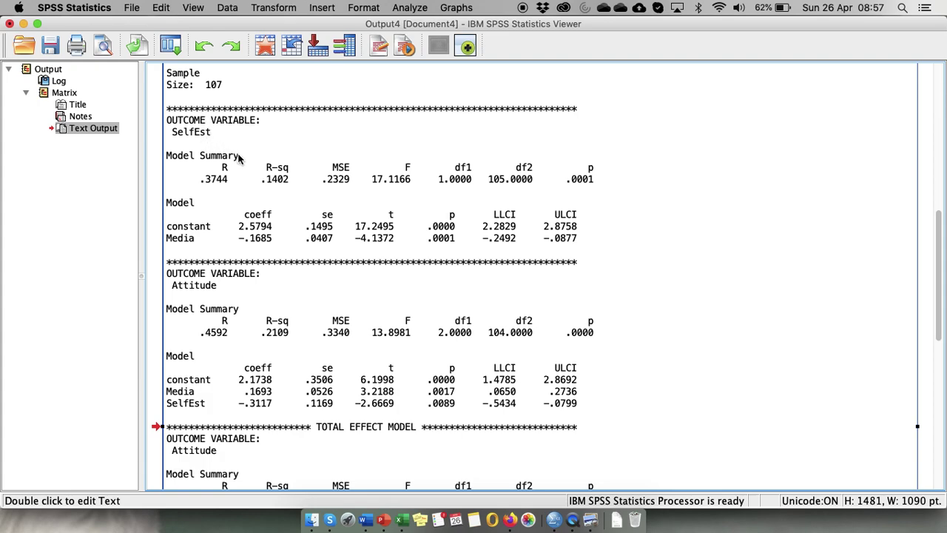
pyautogui.scroll(-5, 336, 188)
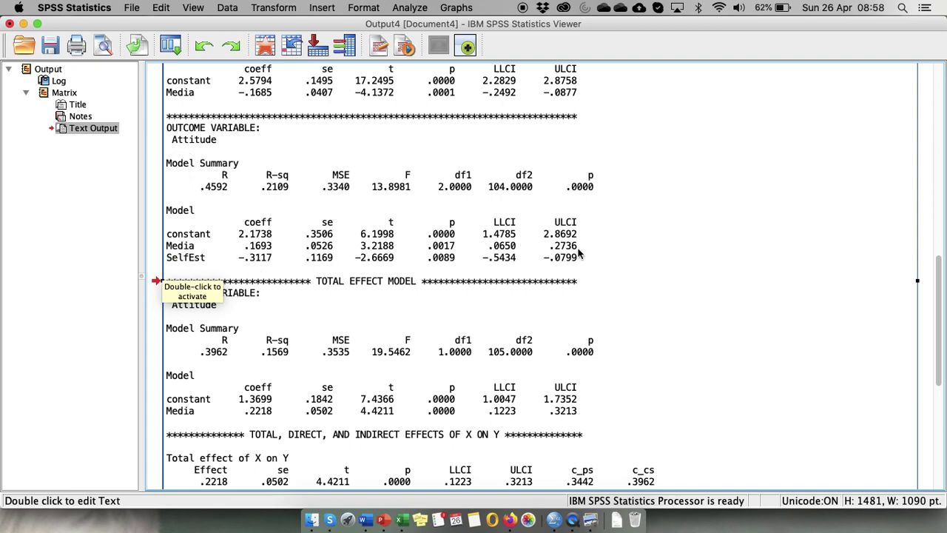
pyautogui.scroll(-2, 579, 254)
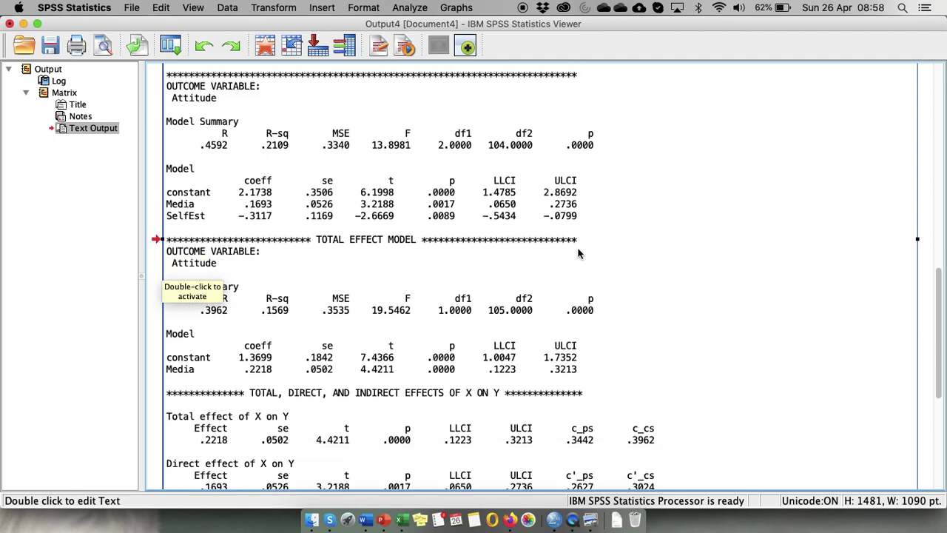
pyautogui.scroll(-7, 580, 254)
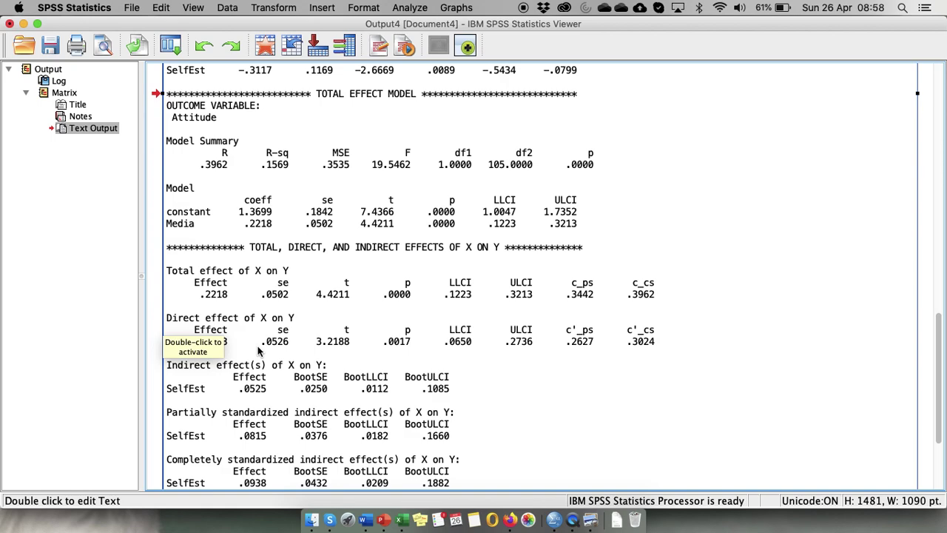
pyautogui.scroll(-3, 430, 355)
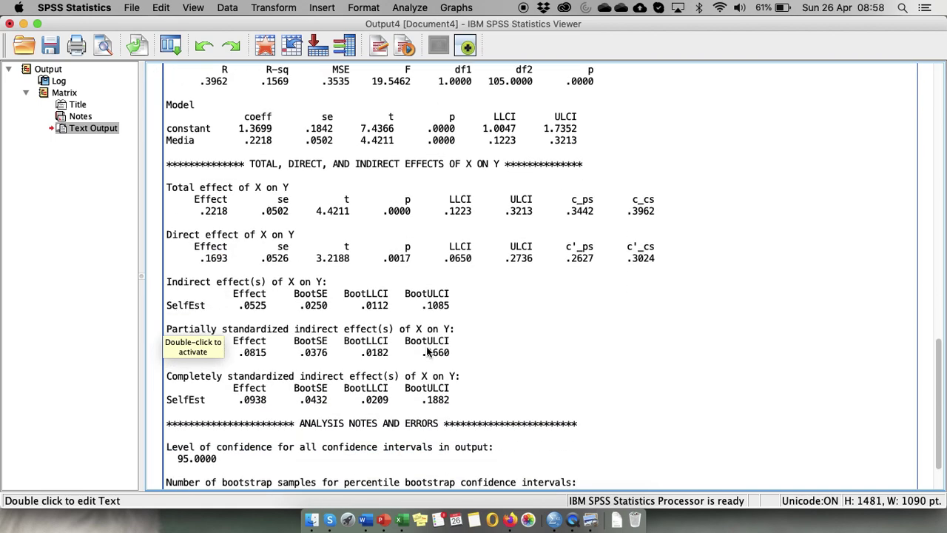